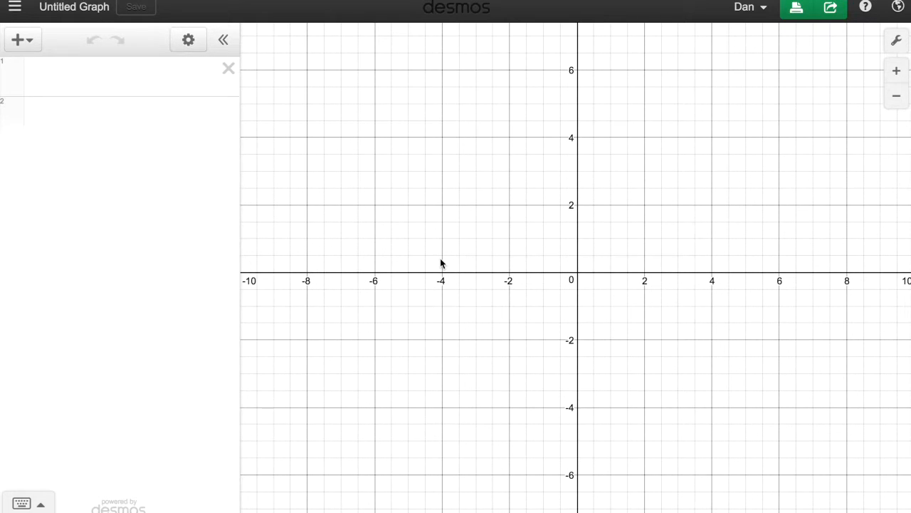
# Enter the function f(x)=ax^2+bx+c and add sliders for all of its parameters a, b and c.
pyautogui.click(143, 69)
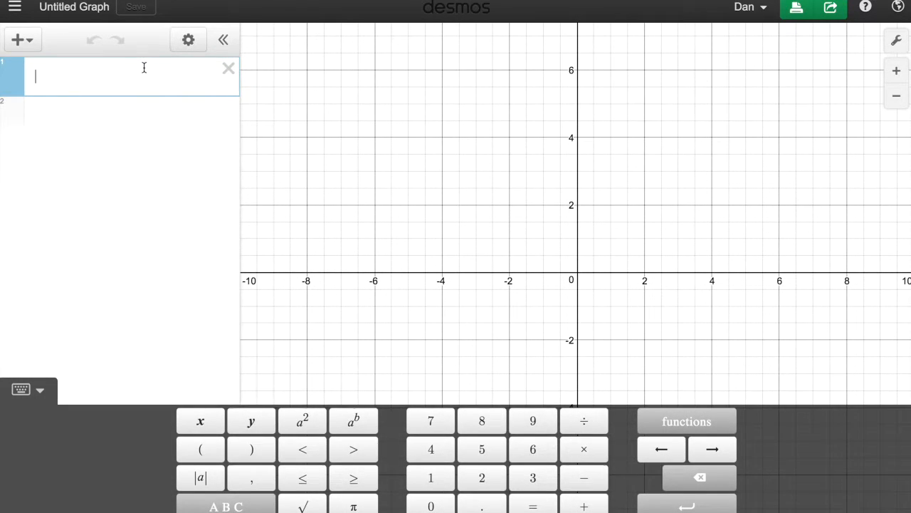
pyautogui.write('f(x)=ax')
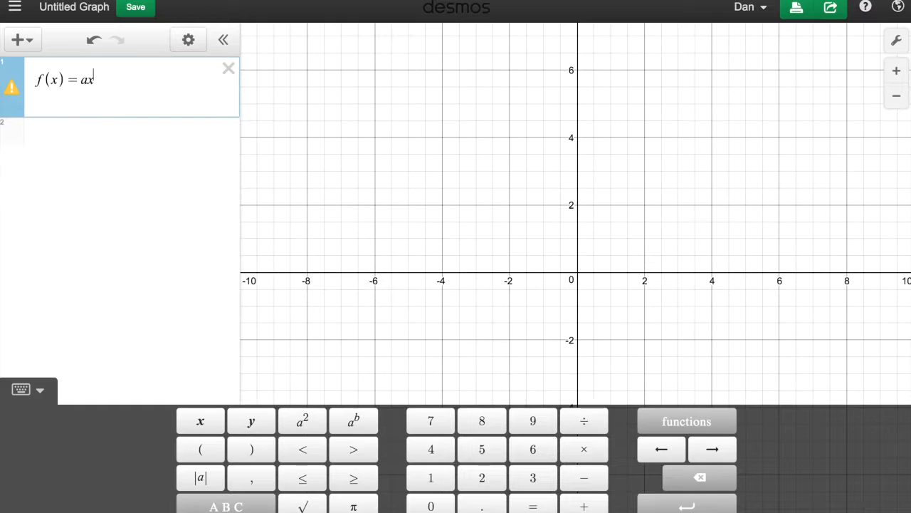
pyautogui.write('^2+bx+c')
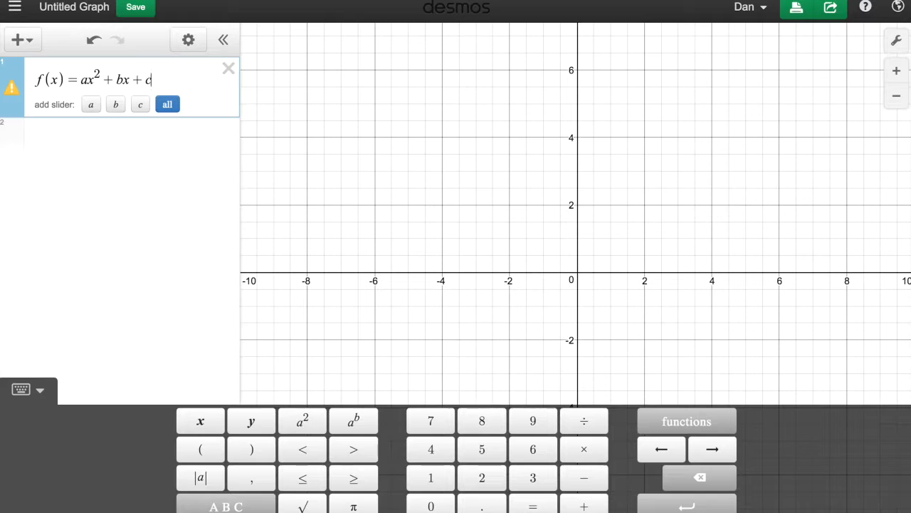
pyautogui.click(168, 105)
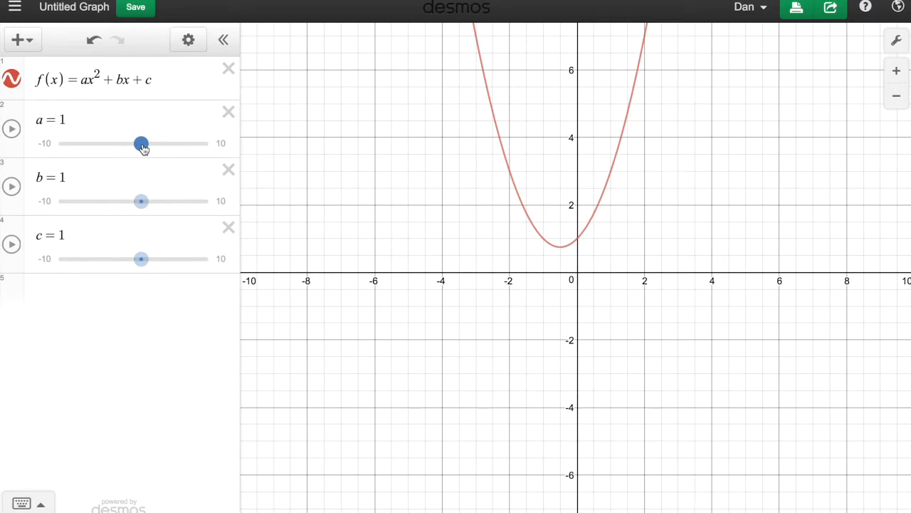
# Move slider c to −4.3 to inspect the parabola's y-intercept, and return c to 1.
pyautogui.moveTo(143, 148)
pyautogui.mouseDown()
pyautogui.moveTo(97, 149)
pyautogui.moveTo(201, 148)
pyautogui.moveTo(69, 145)
pyautogui.moveTo(143, 150)
pyautogui.mouseUp()
pyautogui.moveTo(143, 263); pyautogui.dragTo(102, 262)
pyautogui.click(579, 415)
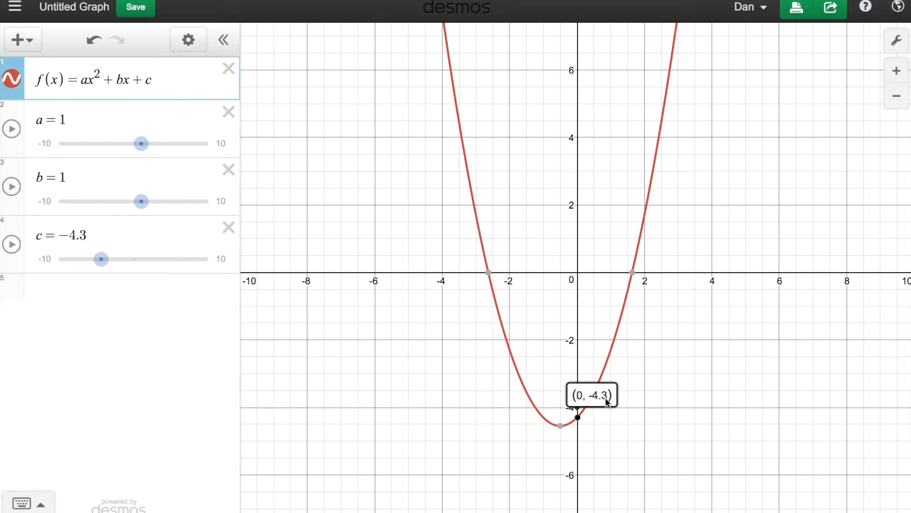
pyautogui.moveTo(102, 261); pyautogui.dragTo(144, 267)
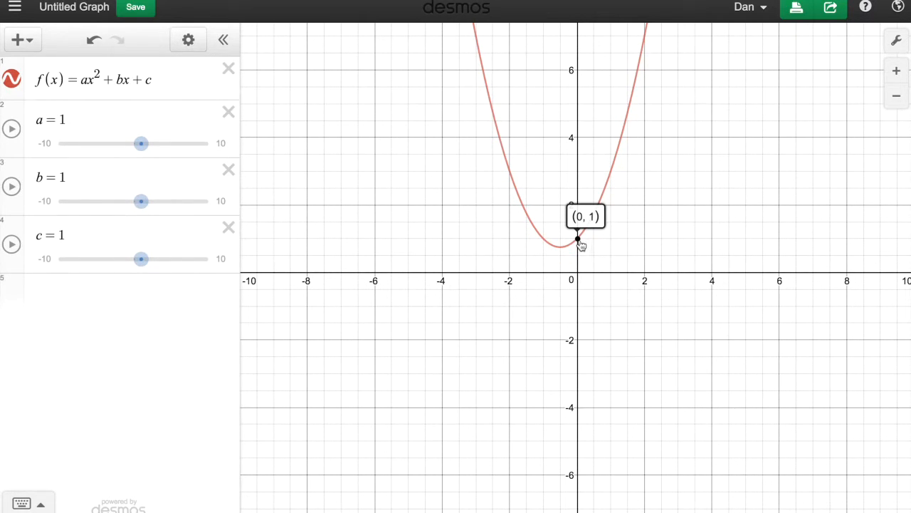
# Move slider b to −4, show the vertex coordinates, and set b to −2 to compare the vertex position.
pyautogui.moveTo(143, 205); pyautogui.dragTo(105, 210)
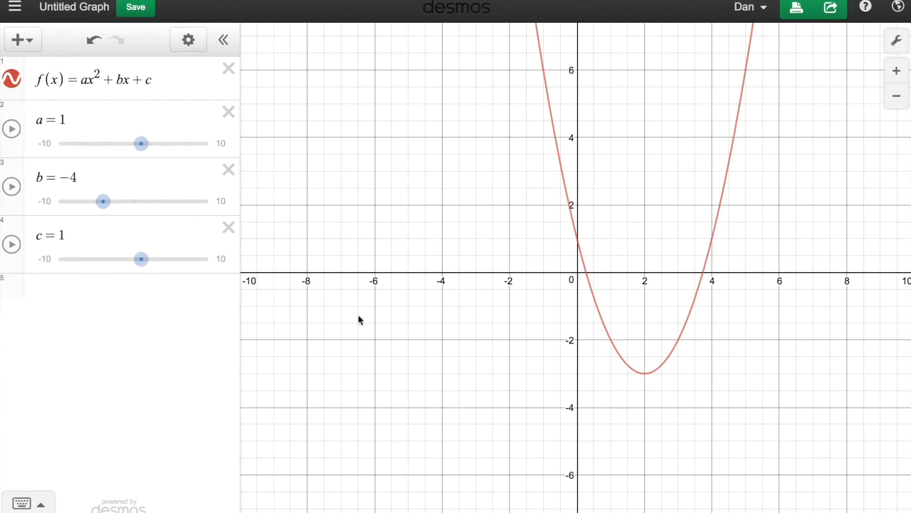
pyautogui.click(645, 375)
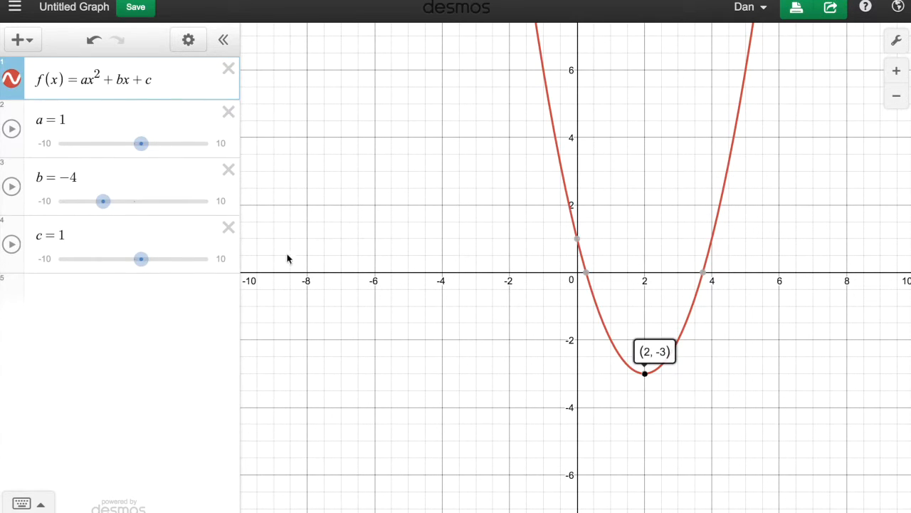
pyautogui.moveTo(103, 203)
pyautogui.mouseDown()
pyautogui.moveTo(180, 204)
pyautogui.moveTo(118, 204)
pyautogui.mouseUp()
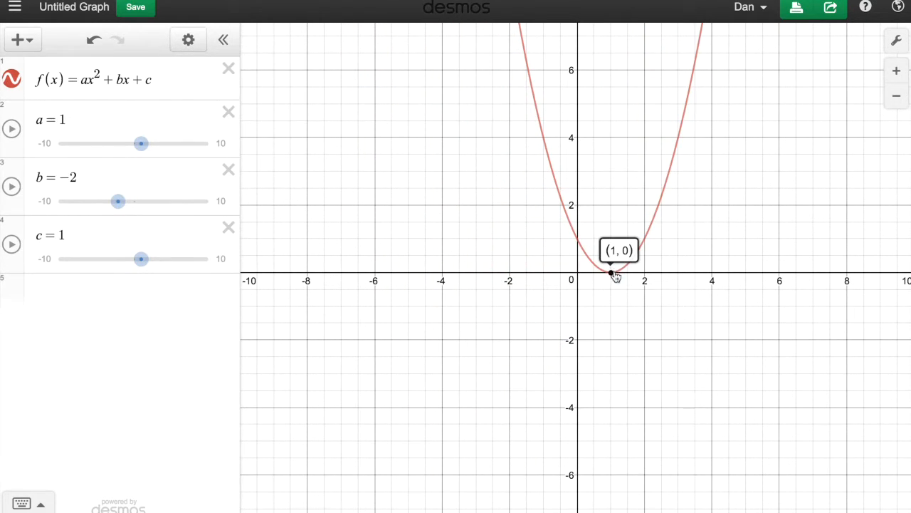
# Define d=-b/(2a) and plot the parabola's vertex as the point (d,f(d)).
pyautogui.click(114, 290)
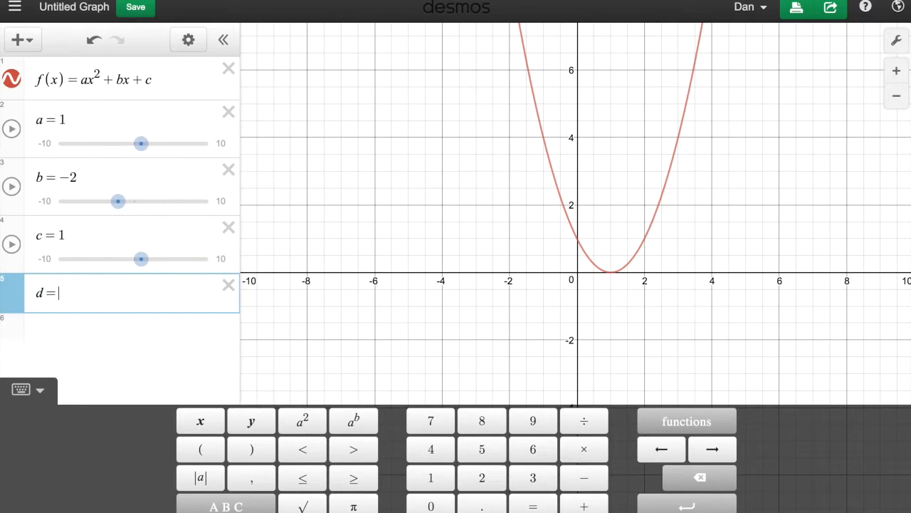
pyautogui.write('b/2a')
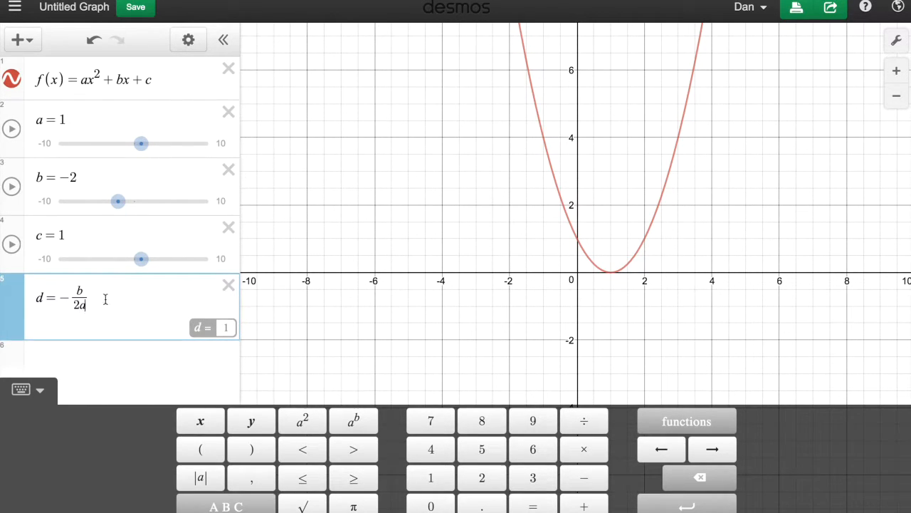
pyautogui.click(107, 354)
pyautogui.write('(d,')
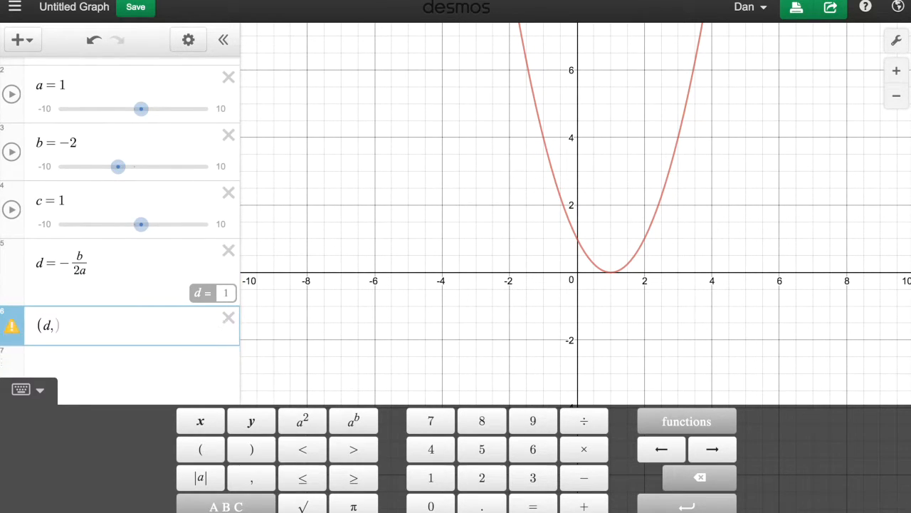
pyautogui.write('f(d)')
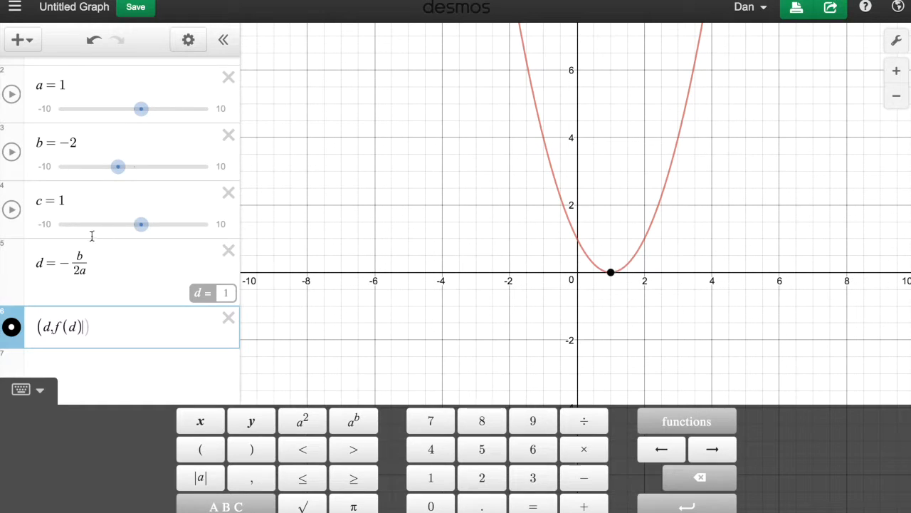
# Vary slider b to −5.7 and back up to −1.7 to trace how the plotted vertex moves.
pyautogui.moveTo(118, 166); pyautogui.dragTo(91, 169)
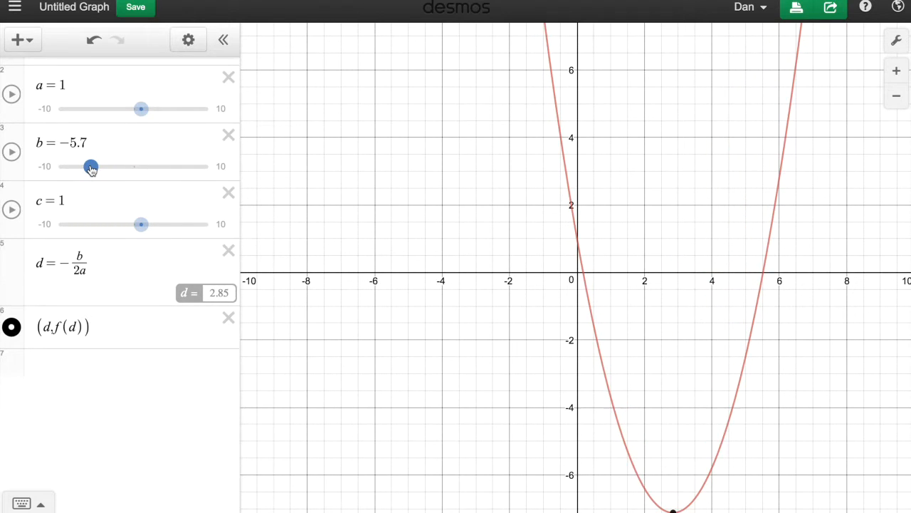
pyautogui.scroll(1, 91, 169)
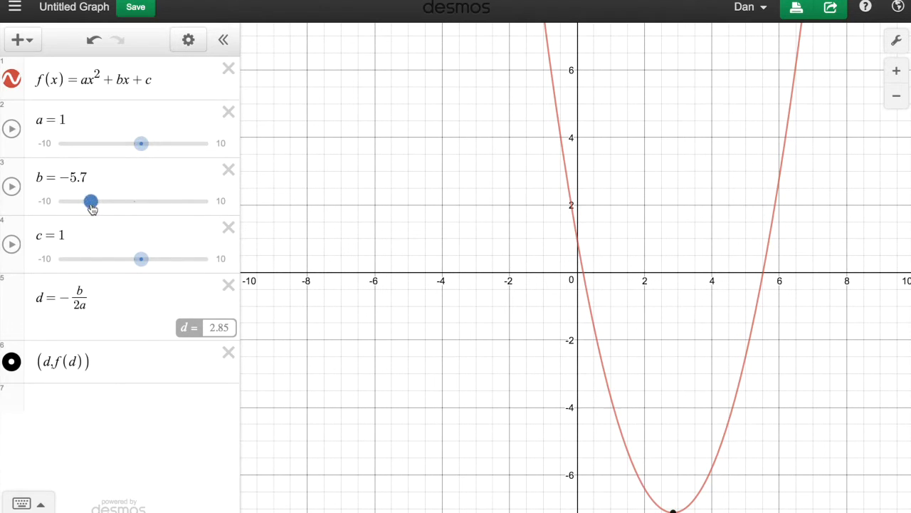
pyautogui.moveTo(91, 205); pyautogui.dragTo(122, 201)
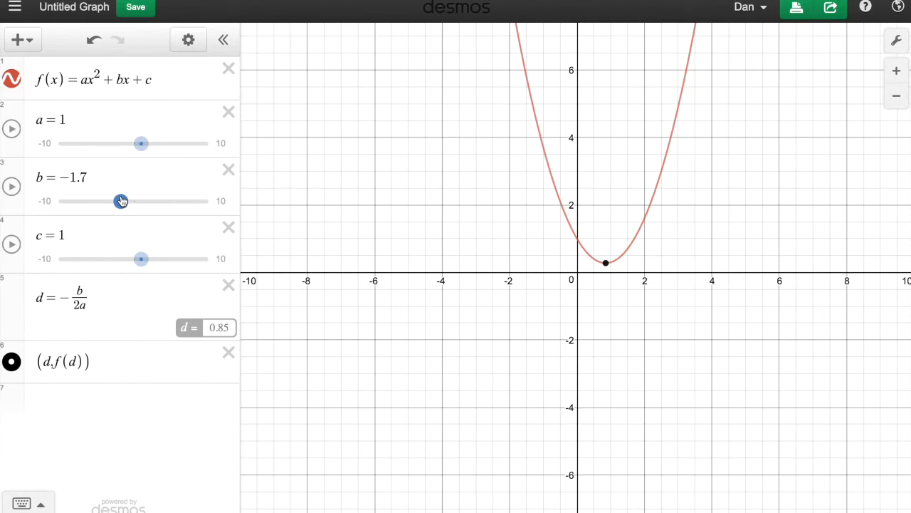
# Replace the single value of b with the list [1,2,3].
pyautogui.moveTo(89, 177); pyautogui.dragTo(63, 178)
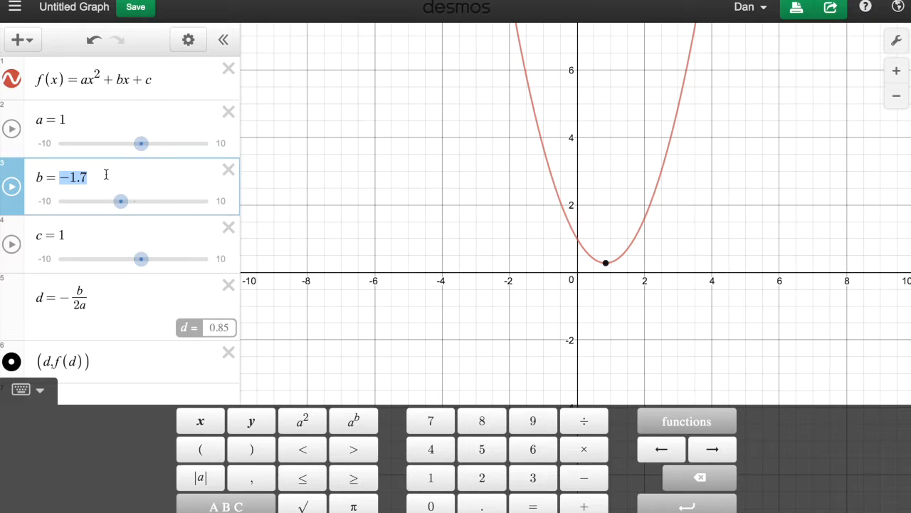
pyautogui.press('BackSpace')
pyautogui.write('[')
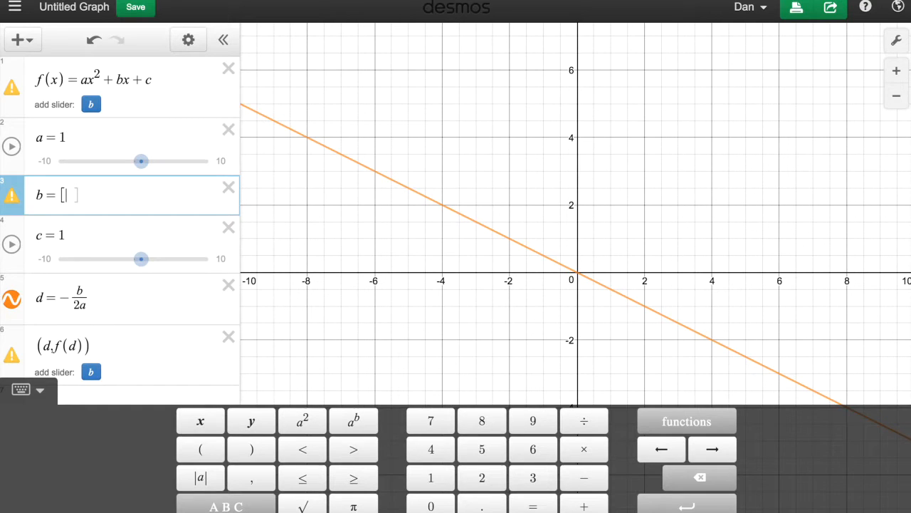
pyautogui.write('1,2,3')
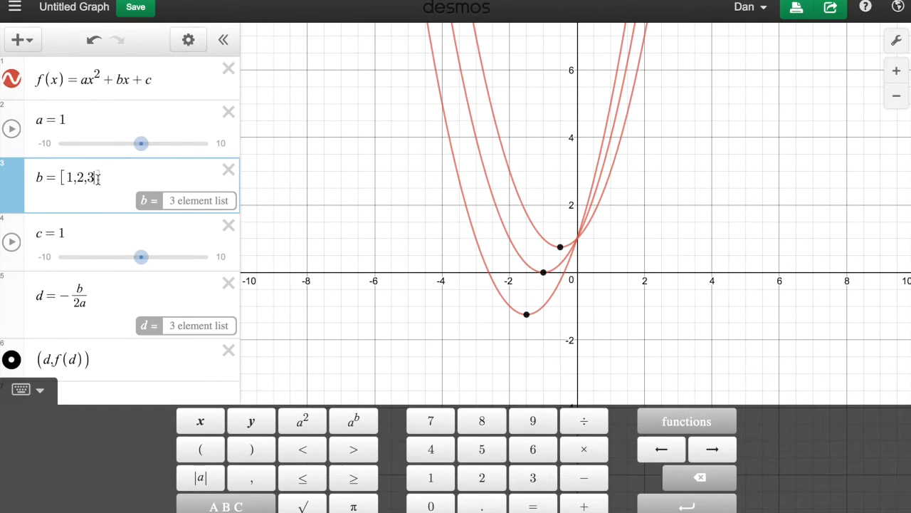
# Replace the contents of list b with −10,−9,−8,−7,...10 and hide the on-screen keypad.
pyautogui.moveTo(99, 179); pyautogui.dragTo(69, 178)
pyautogui.press('BackSpace')
pyautogui.write('-10')
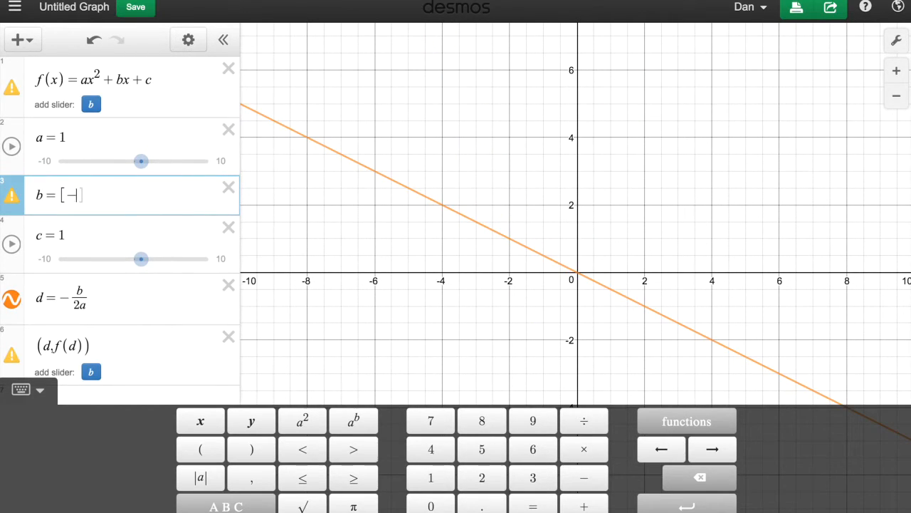
pyautogui.write(',-9,-8')
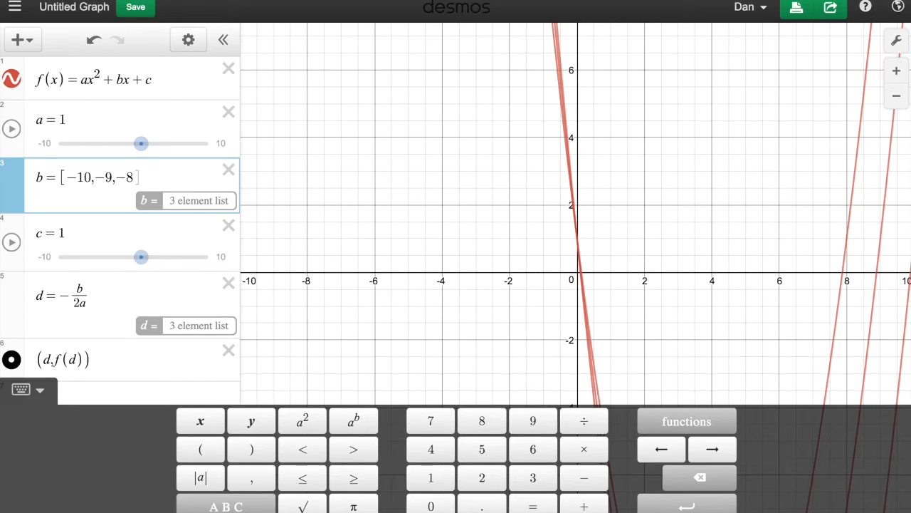
pyautogui.write(',-7')
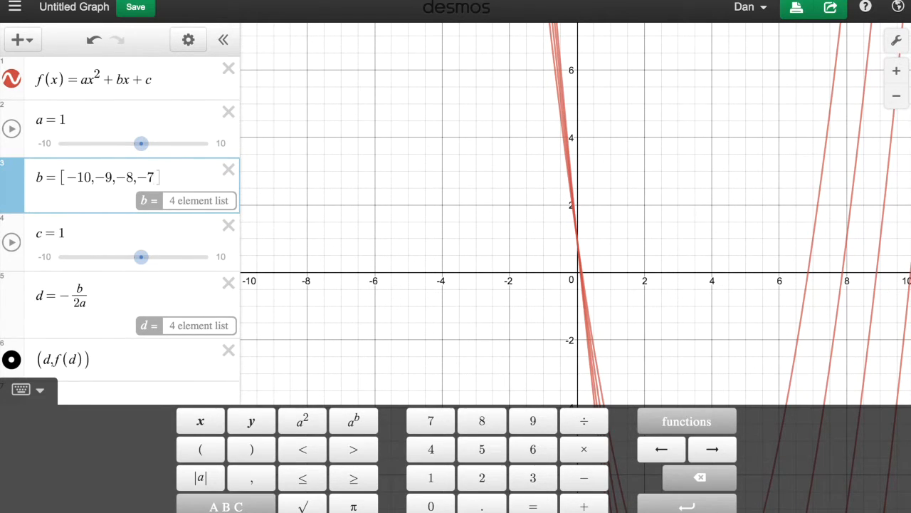
pyautogui.write(',')
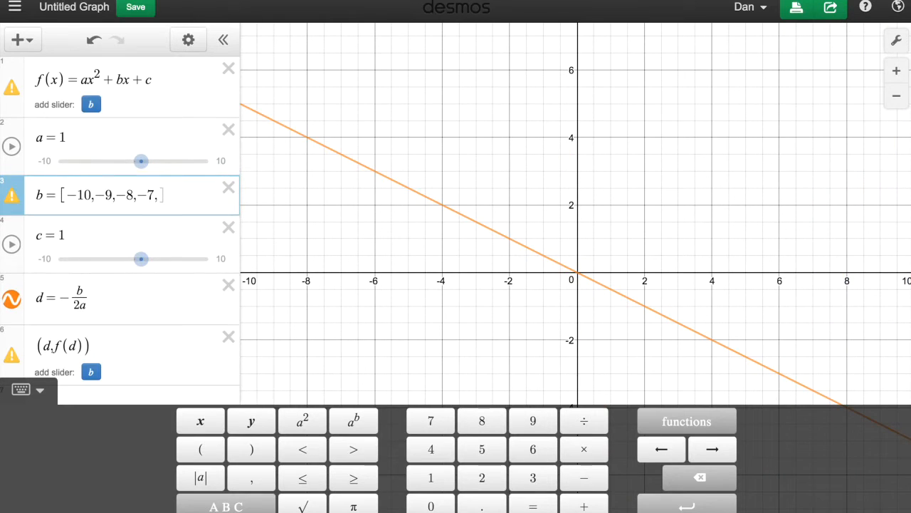
pyautogui.write('...10')
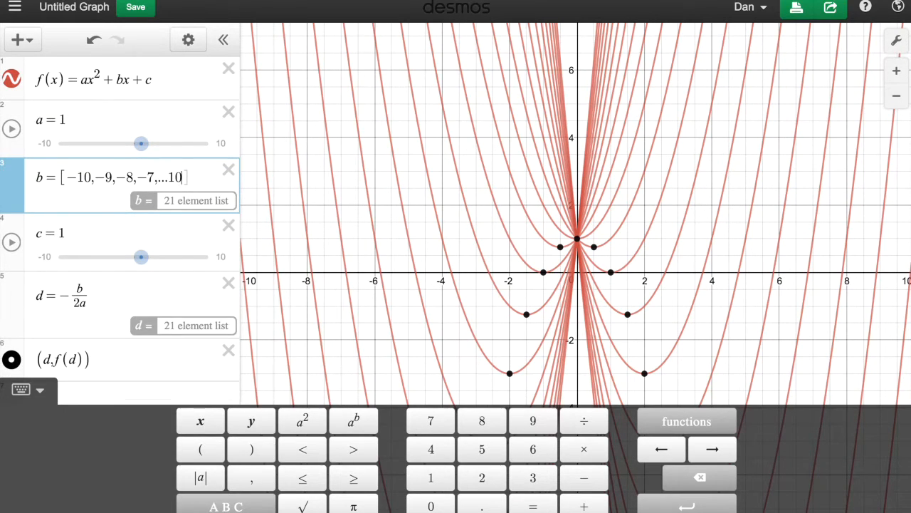
pyautogui.click(41, 390)
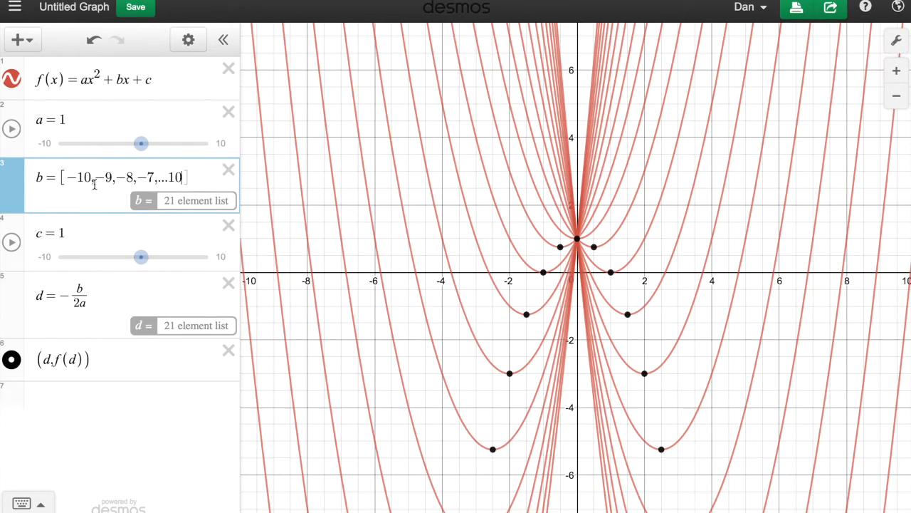
# Shorten list b to [−10,−9,...10] by removing the −8 and −7 entries.
pyautogui.moveTo(120, 176); pyautogui.dragTo(154, 174)
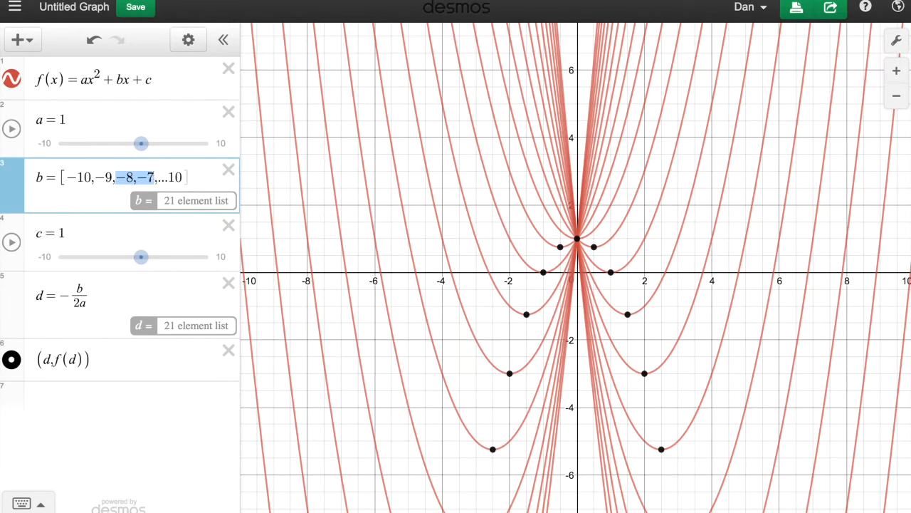
pyautogui.press('BackSpace')
pyautogui.press('BackSpace')
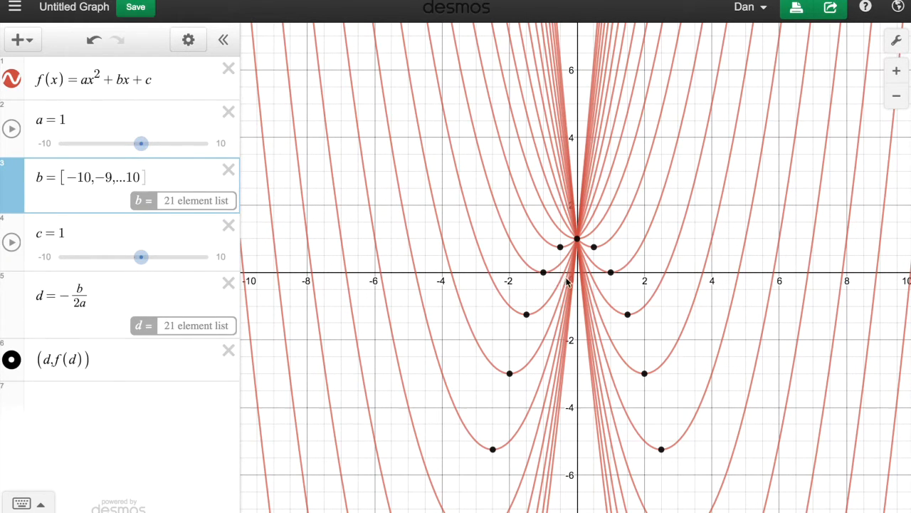
# Examine the family of parabolas and the pattern of their vertices over a wider range of the graph.
pyautogui.scroll(-1, 570, 282)
pyautogui.scroll(-5, 570, 283)
pyautogui.scroll(-5, 573, 295)
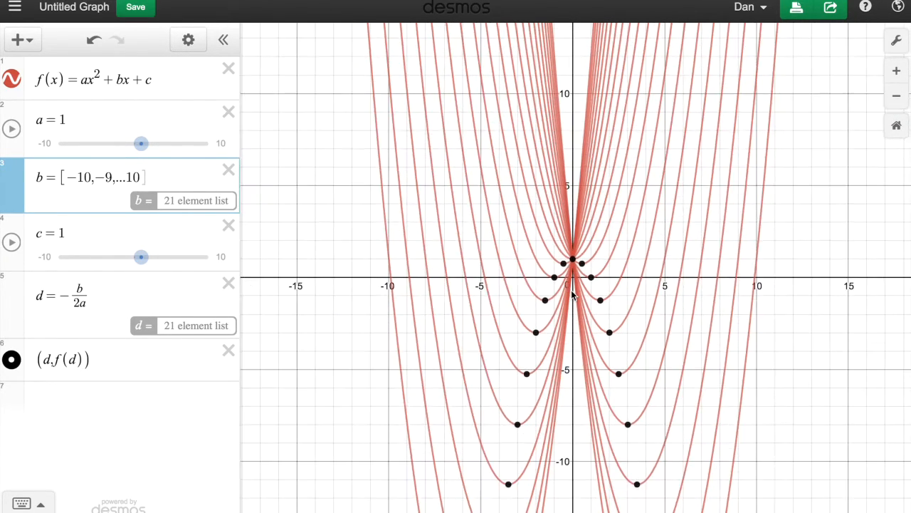
pyautogui.scroll(-1, 573, 293)
pyautogui.moveTo(688, 340); pyautogui.dragTo(688, 306)
pyautogui.scroll(5, 569, 261)
pyautogui.scroll(-2, 569, 261)
pyautogui.scroll(-3, 707, 297)
pyautogui.moveTo(717, 303); pyautogui.dragTo(669, 295)
pyautogui.scroll(5, 595, 279)
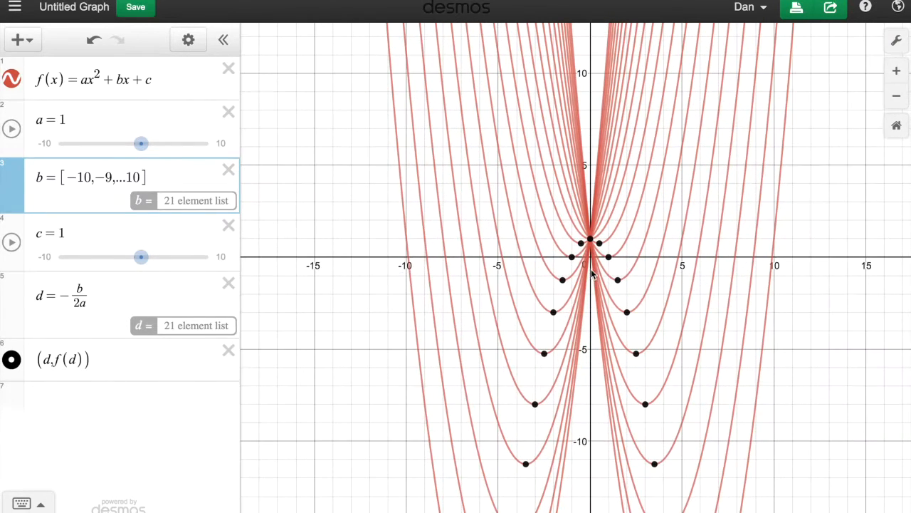
# Hide the curves of f(x) so that only the vertex points are displayed, and inspect the shape they form.
pyautogui.click(12, 80)
pyautogui.moveTo(342, 218); pyautogui.dragTo(336, 94)
pyautogui.scroll(5, 320, 96)
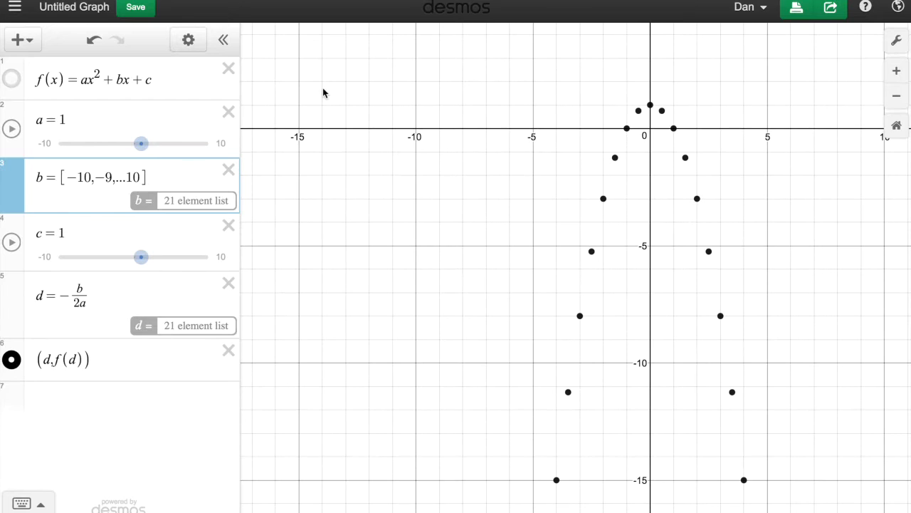
pyautogui.moveTo(345, 99); pyautogui.dragTo(242, 74)
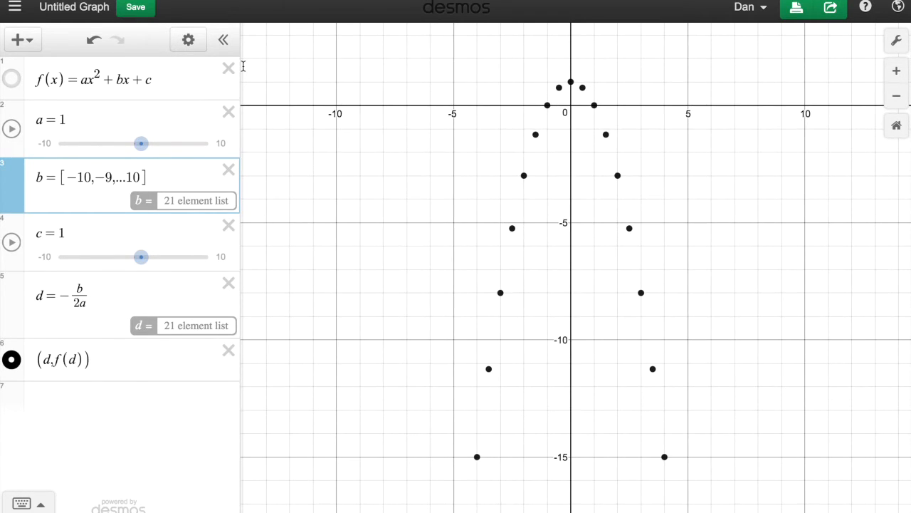
pyautogui.scroll(1, 243, 66)
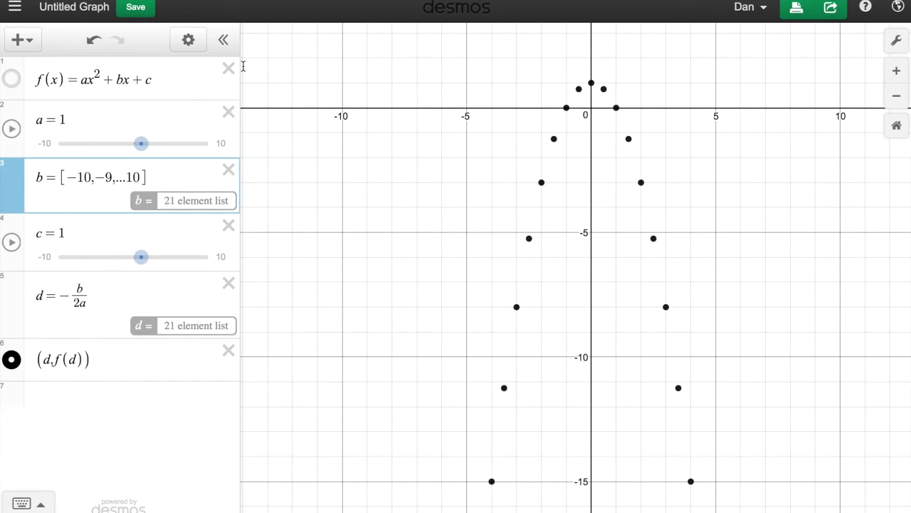
pyautogui.scroll(-5, 586, 197)
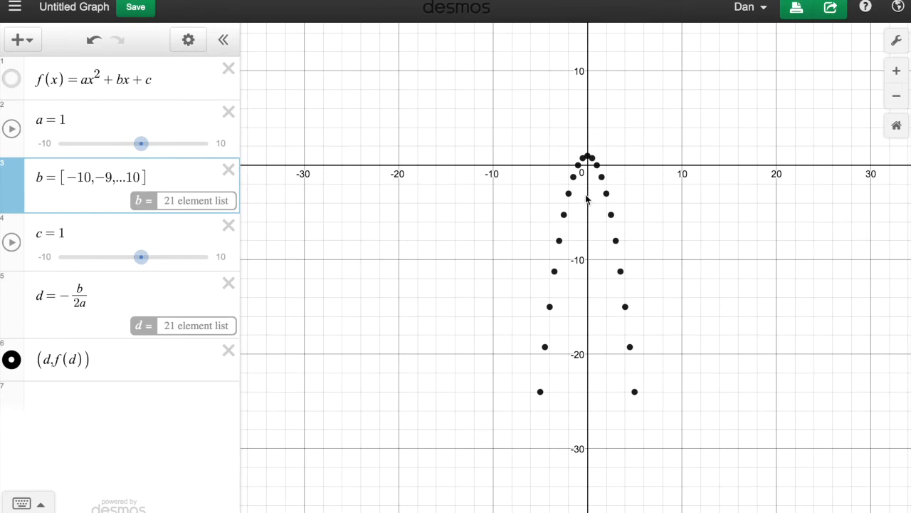
# Change the second entry of list b to −9.5 so that the list reads [−10,−9.5,...10].
pyautogui.scroll(5, 590, 214)
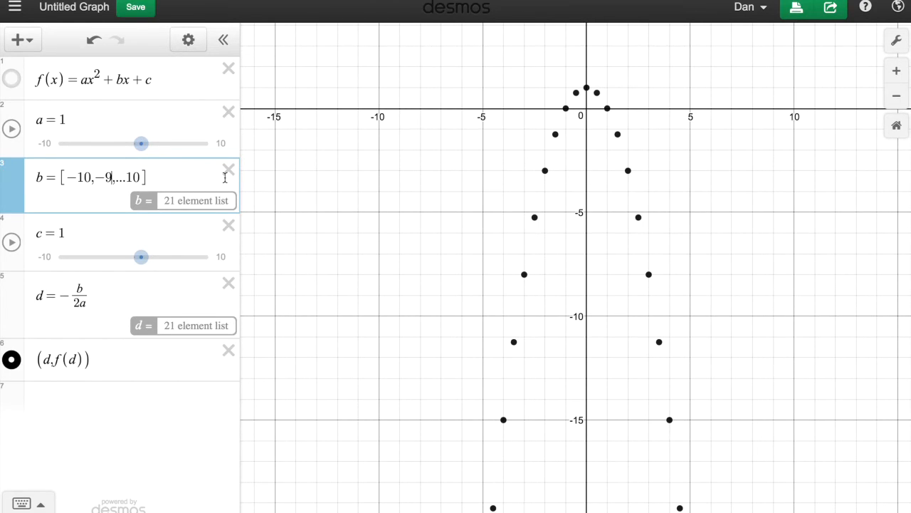
pyautogui.write('.5')
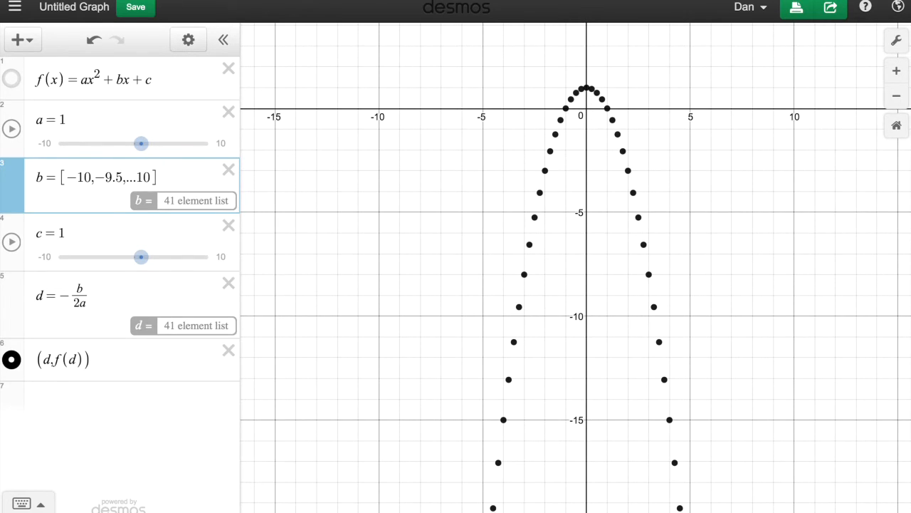
# Refine the second entry of list b to −9.75 and then −9.9, and inspect the denser trail of vertices down to both ends.
pyautogui.write('7')
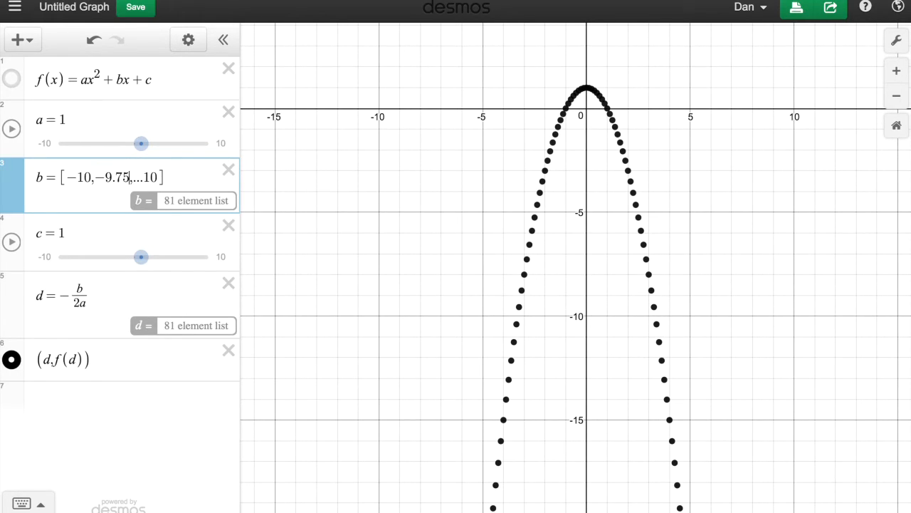
pyautogui.press('BackSpace')
pyautogui.press('BackSpace')
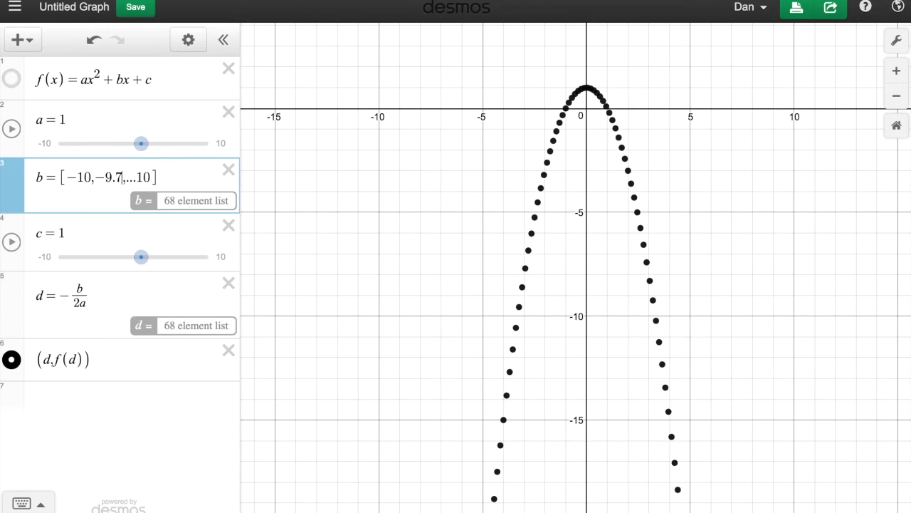
pyautogui.write('9')
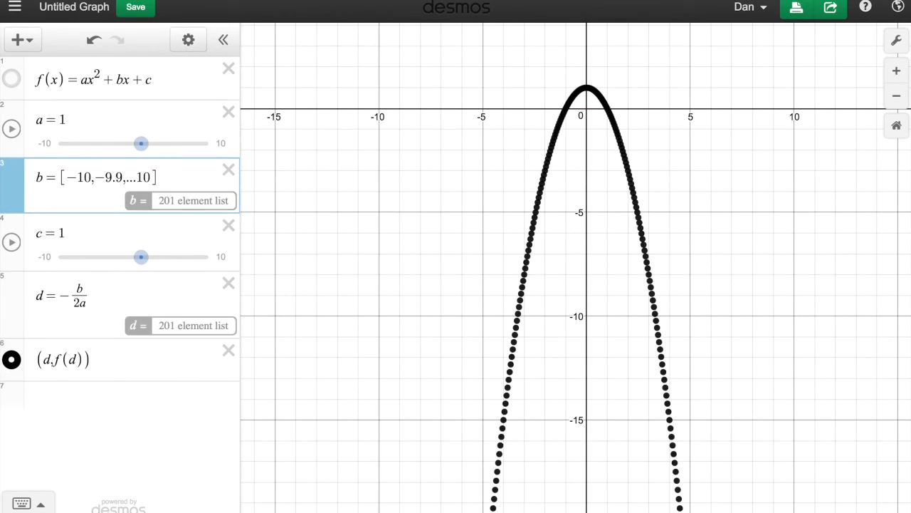
pyautogui.moveTo(700, 285); pyautogui.dragTo(688, 207)
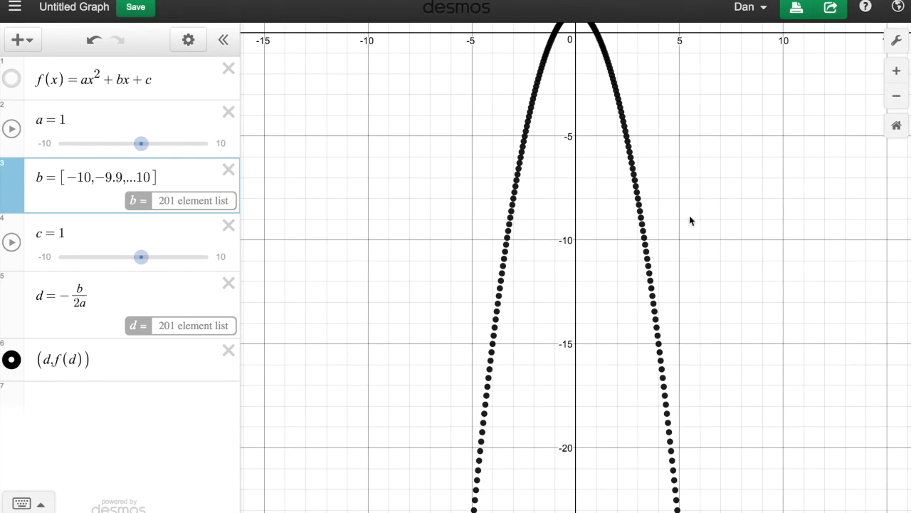
pyautogui.moveTo(598, 237)
pyautogui.mouseDown()
pyautogui.moveTo(586, 311)
pyautogui.moveTo(588, 244)
pyautogui.mouseUp()
pyautogui.scroll(-5, 588, 244)
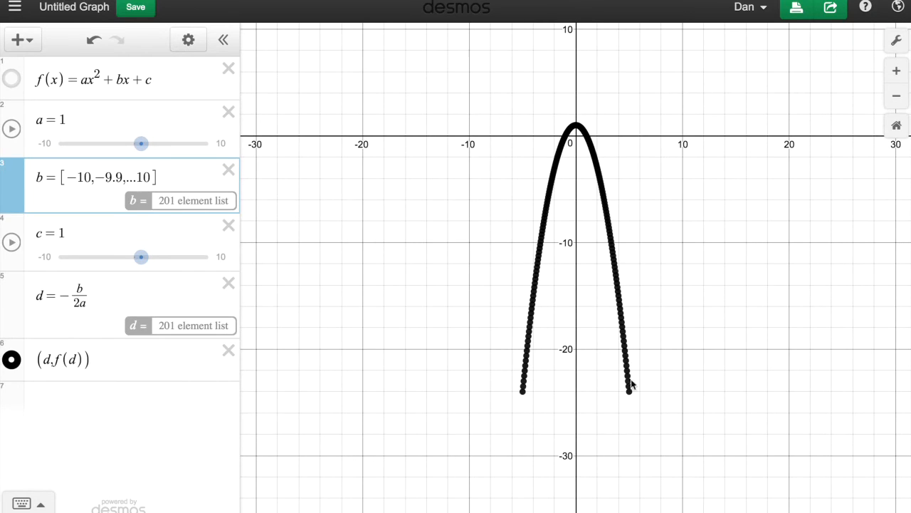
pyautogui.scroll(5, 688, 369)
pyautogui.scroll(-5, 712, 381)
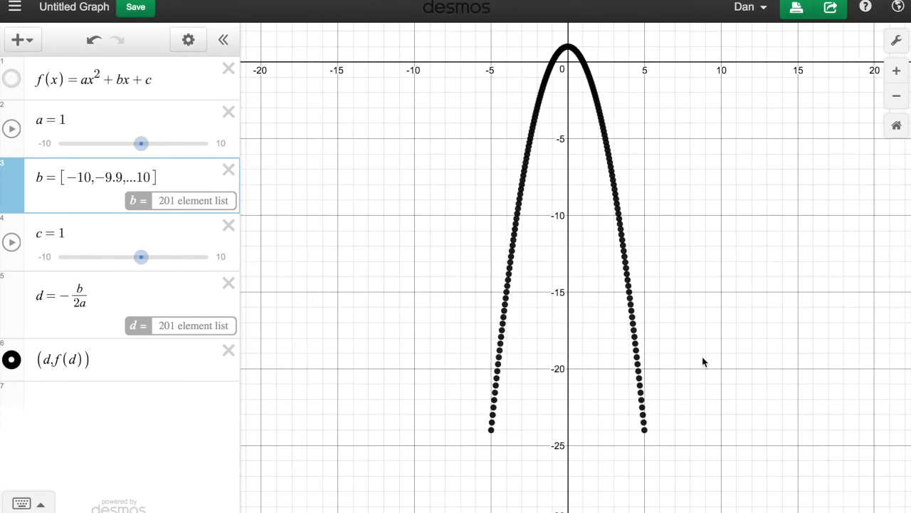
# Show the curves of f(x) again and change the second entry of list b to −9 so it reads [−10,−9,...10].
pyautogui.click(14, 82)
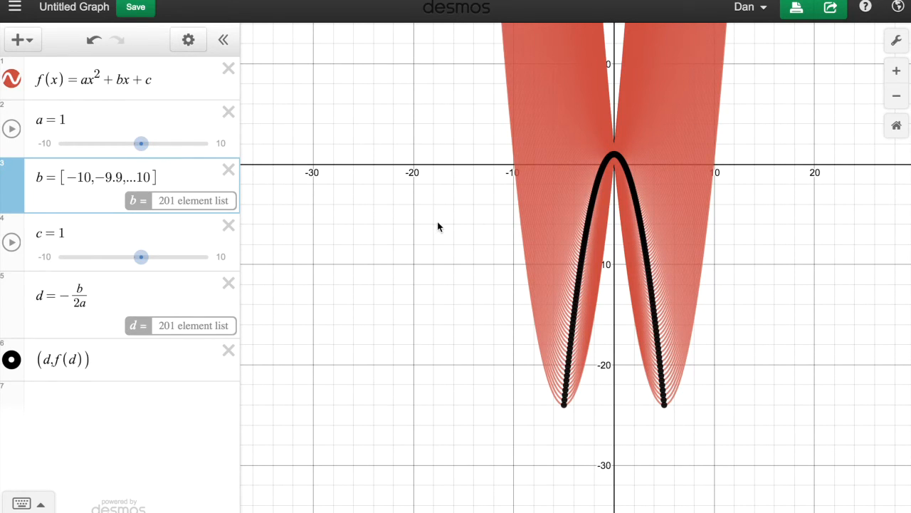
pyautogui.moveTo(435, 229); pyautogui.dragTo(399, 242)
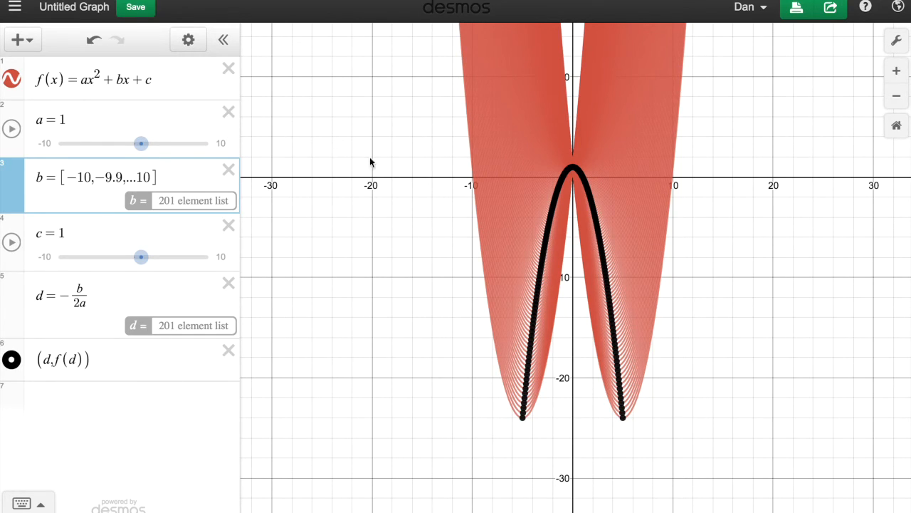
pyautogui.moveTo(121, 177); pyautogui.dragTo(116, 178)
pyautogui.press('BackSpace')
pyautogui.press('BackSpace')
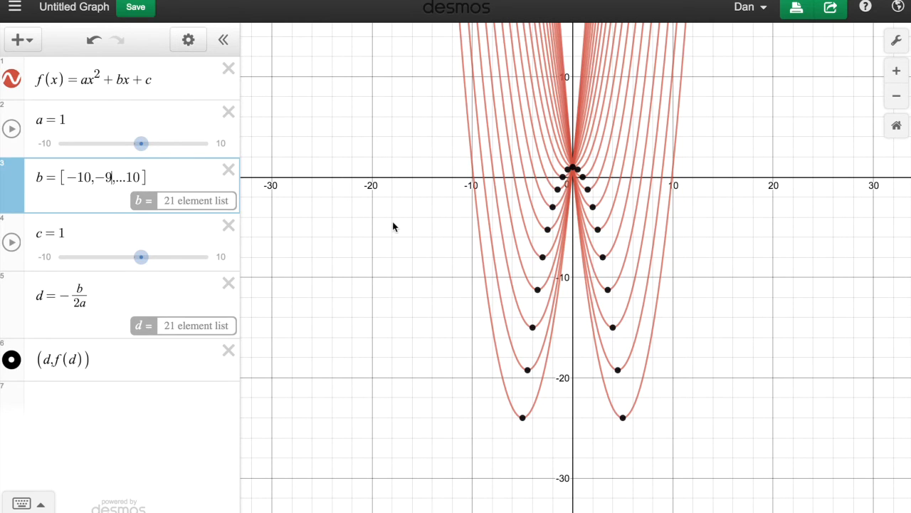
pyautogui.scroll(3, 609, 287)
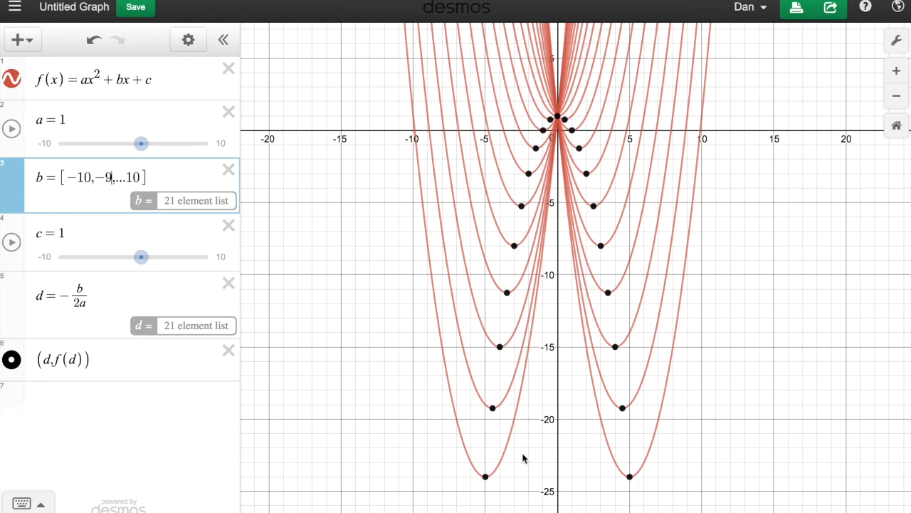
# Hide the curves of f(x) and vary the coefficients a and c around the vertex points, leaving both at 1.
pyautogui.click(11, 80)
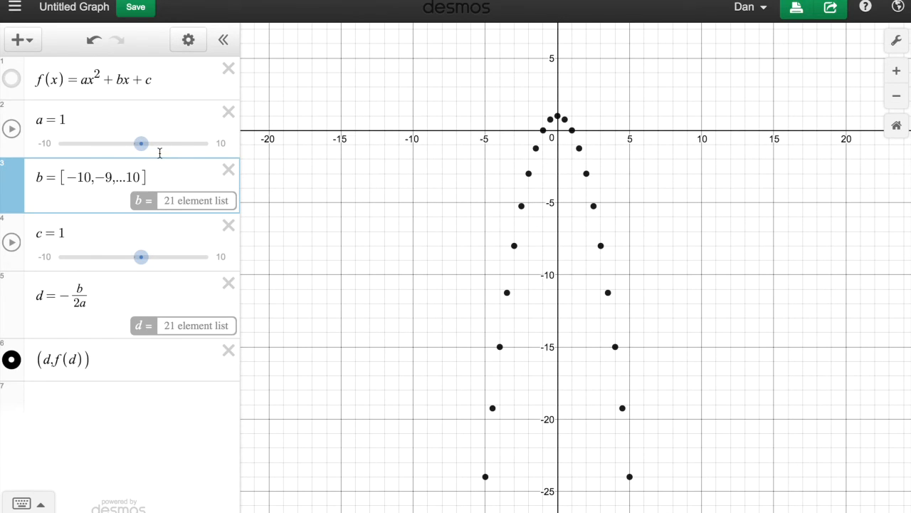
pyautogui.moveTo(144, 145); pyautogui.dragTo(129, 147)
pyautogui.moveTo(129, 150); pyautogui.dragTo(151, 150)
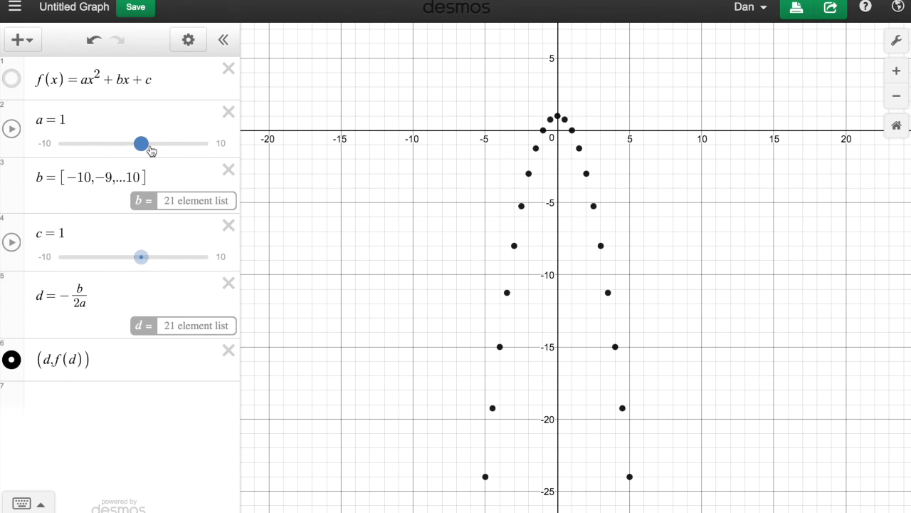
pyautogui.moveTo(141, 257)
pyautogui.mouseDown()
pyautogui.moveTo(150, 260)
pyautogui.moveTo(101, 261)
pyautogui.moveTo(139, 261)
pyautogui.mouseUp()
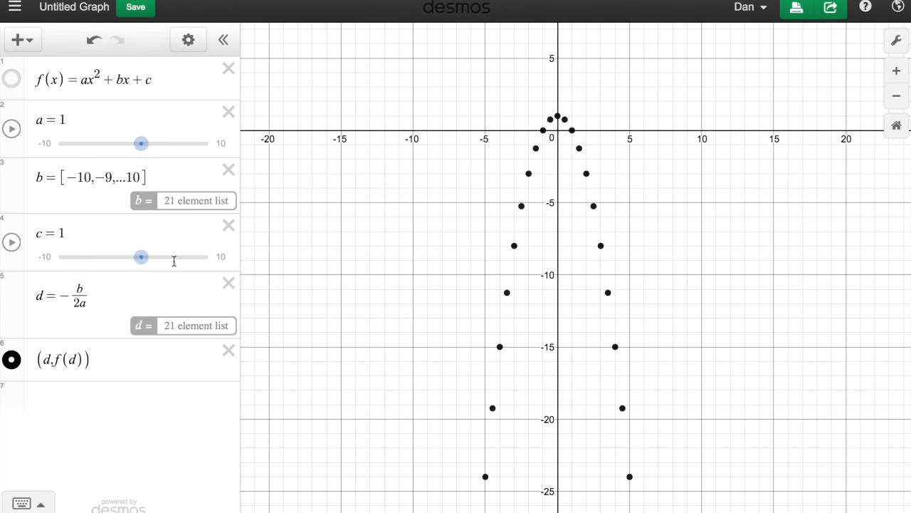